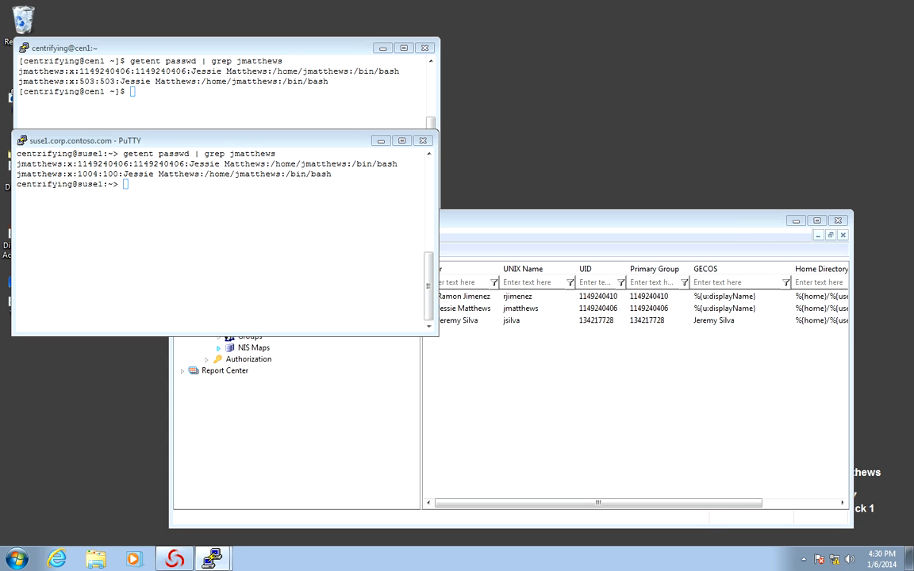
Bring the Access Manager console to the front after reviewing both PuTTY sessions
{"action": "left_click", "coordinate": [175, 558]}
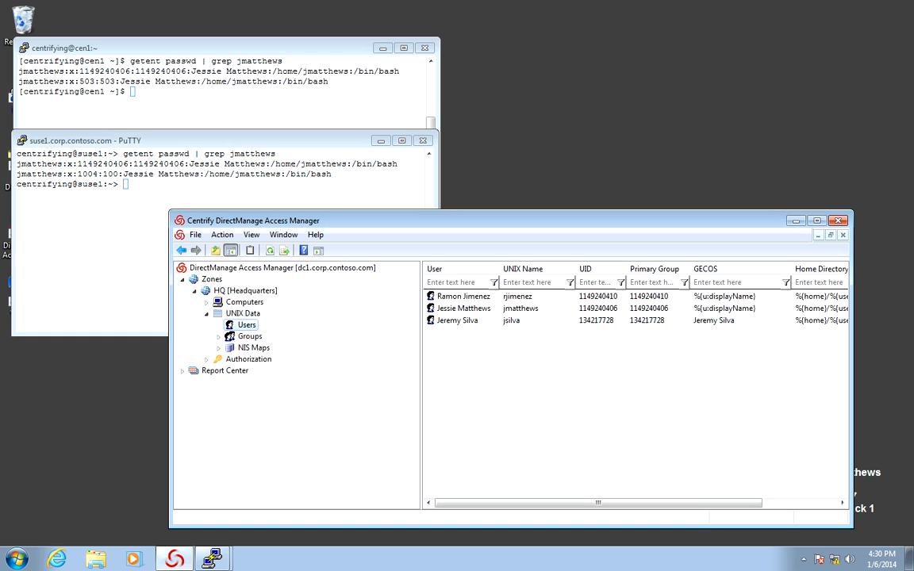
Navigate to HQ zone Computers > cen1 > UNIX Data > Users, showing the empty list
{"action": "left_click", "coordinate": [464, 308]}
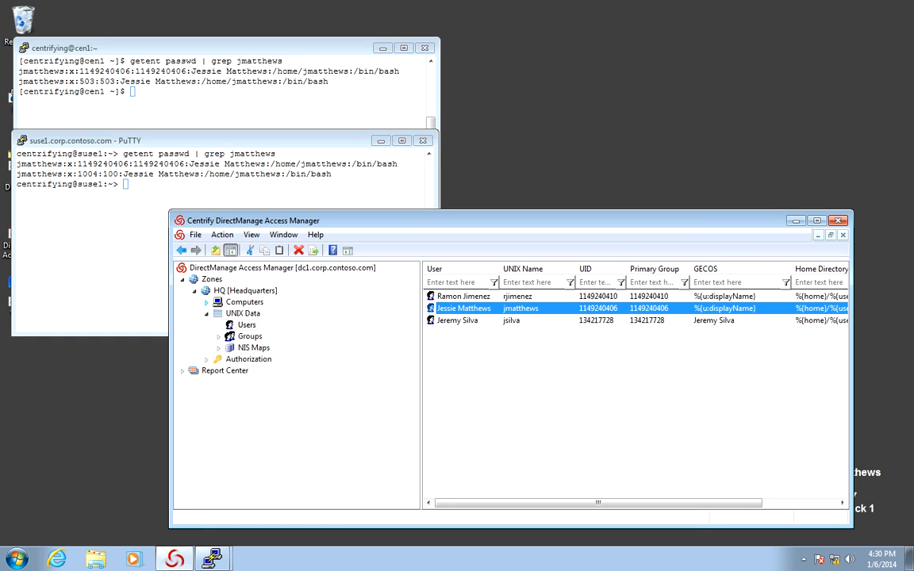
{"action": "left_click", "coordinate": [207, 303]}
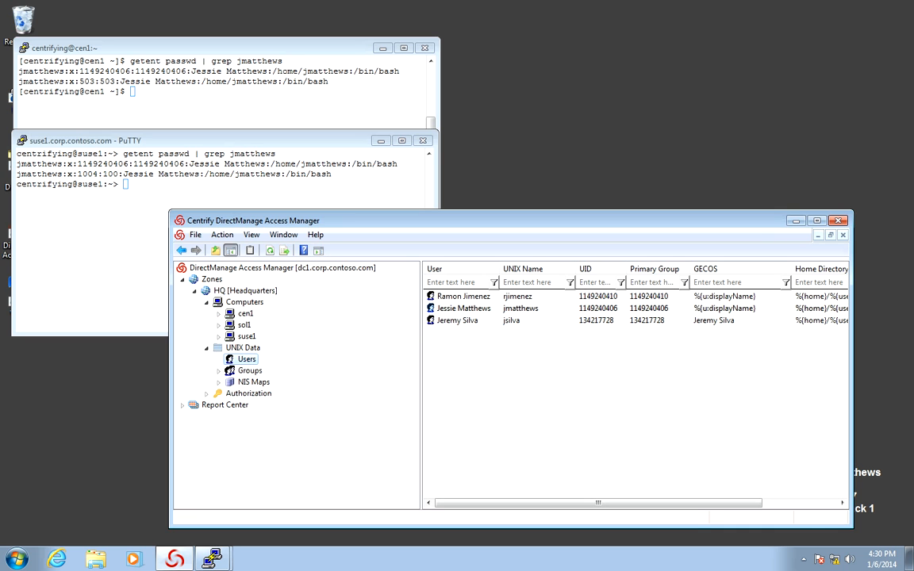
{"action": "left_click", "coordinate": [219, 314]}
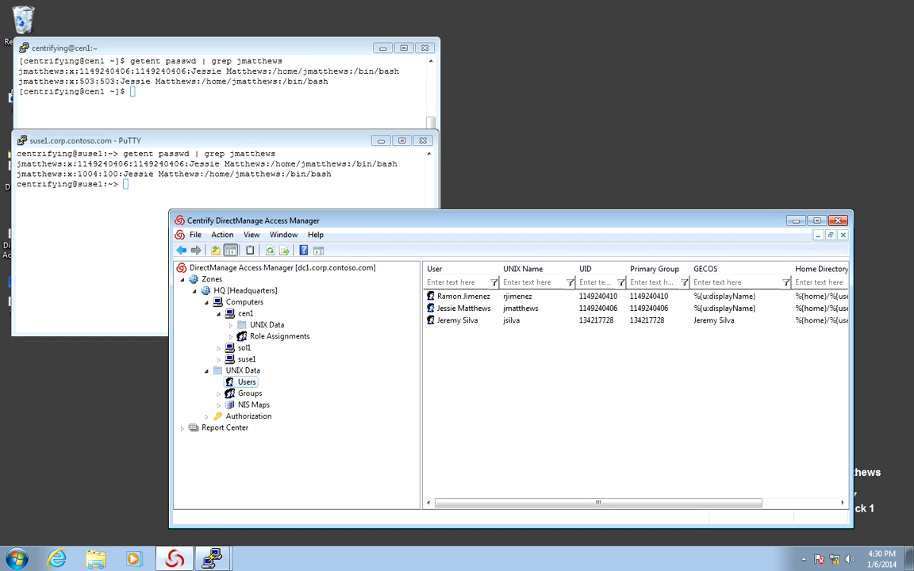
{"action": "left_click", "coordinate": [230, 325]}
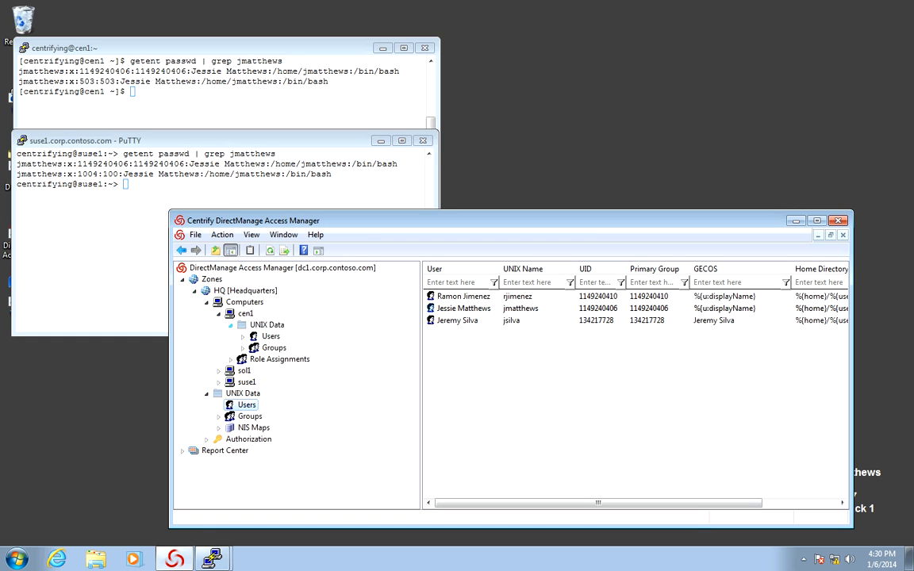
{"action": "left_click", "coordinate": [271, 337]}
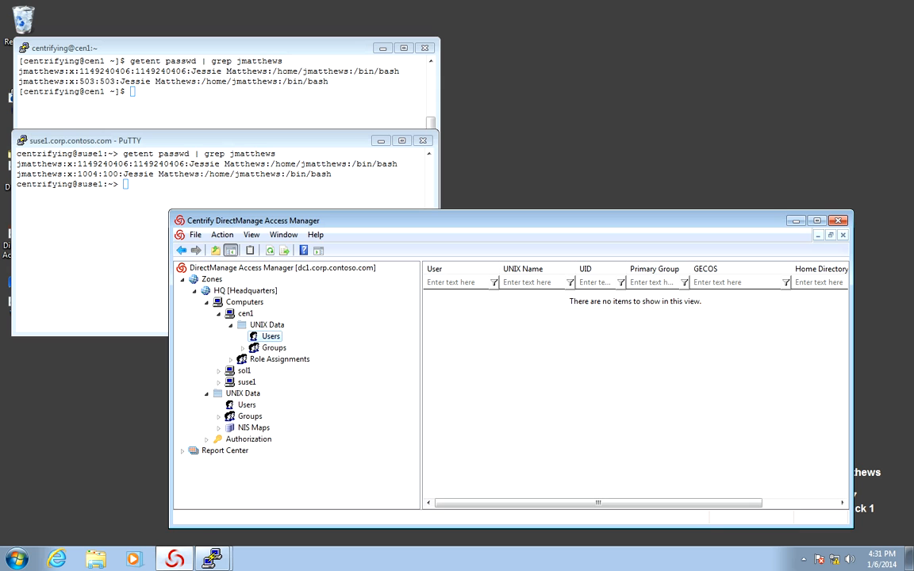
Search for the AD user by first name and add them to cen1's UNIX users
{"action": "right_click", "coordinate": [477, 310]}
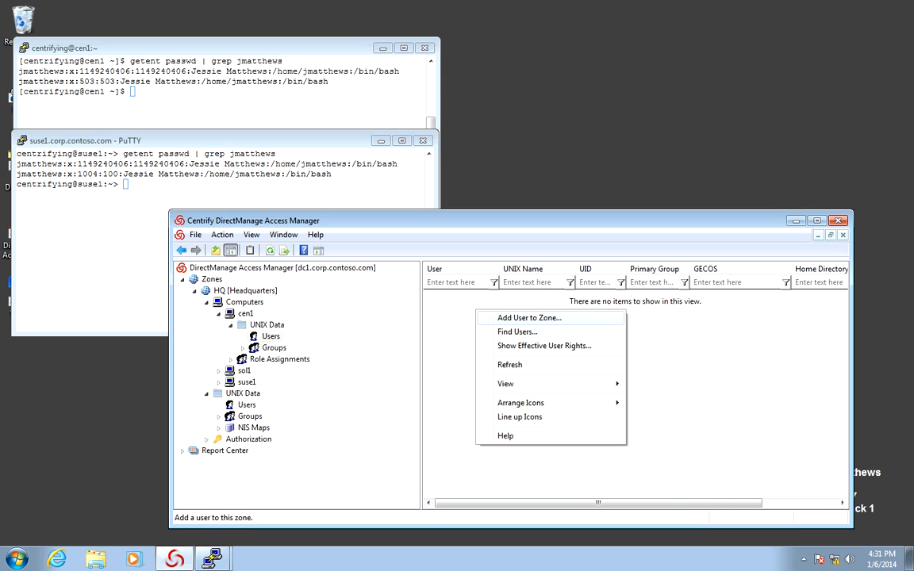
{"action": "left_click", "coordinate": [529, 318]}
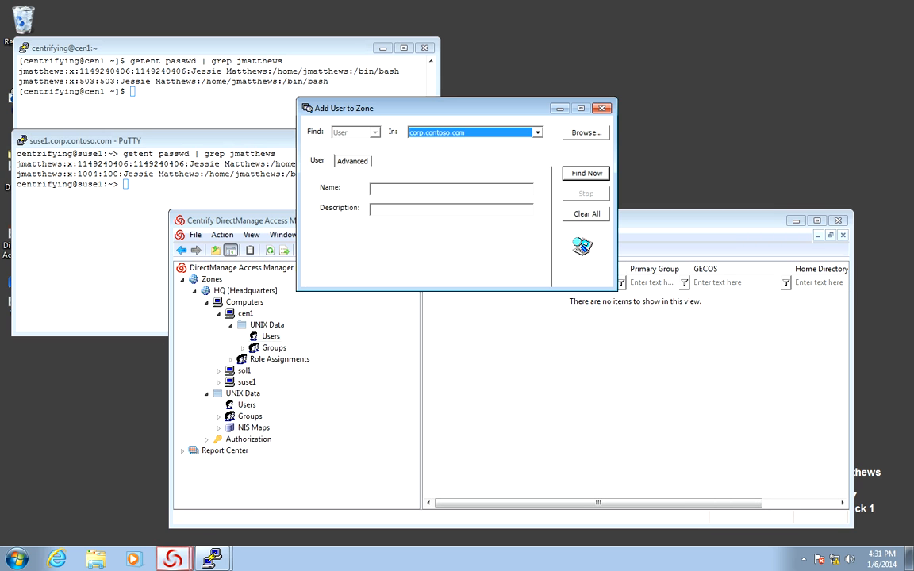
{"action": "left_click", "coordinate": [451, 189]}
{"action": "type", "text": "jessie"}
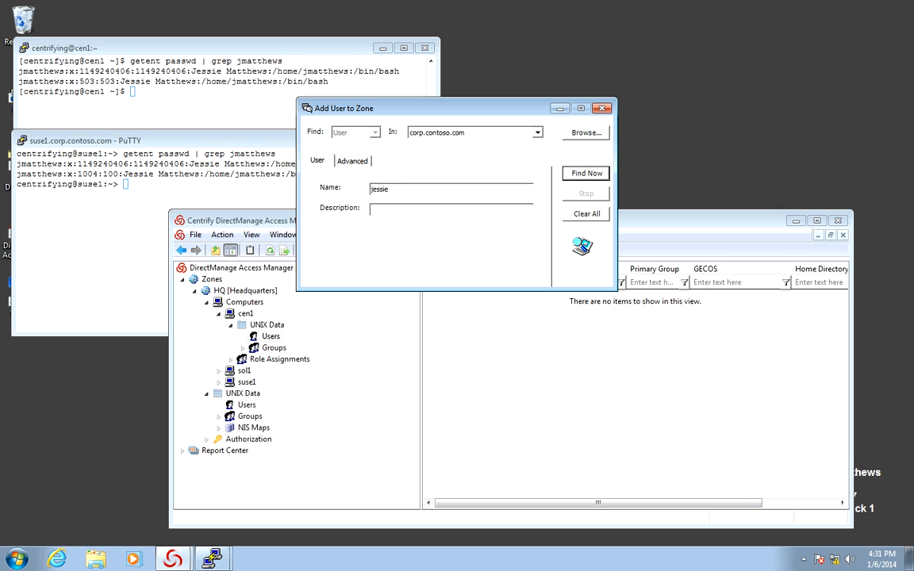
{"action": "key", "text": "Return"}
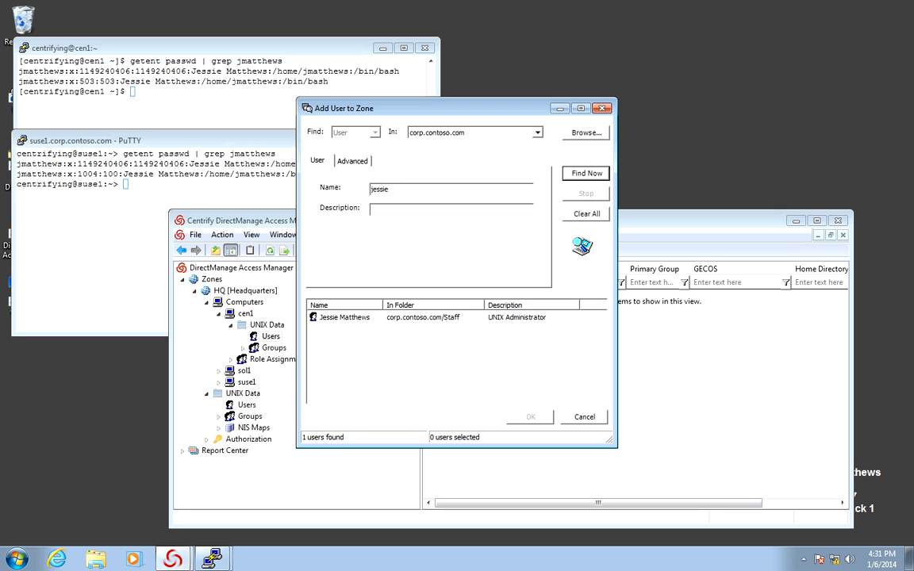
{"action": "left_click", "coordinate": [345, 317]}
{"action": "key", "text": "Return"}
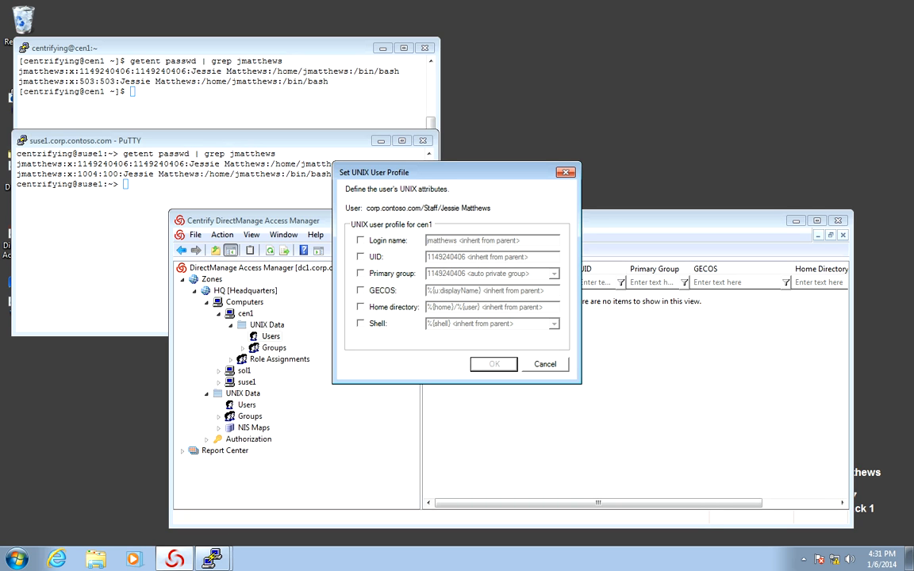
Override the user's UID to 503 for cen1 and save the profile
{"action": "left_click", "coordinate": [360, 257]}
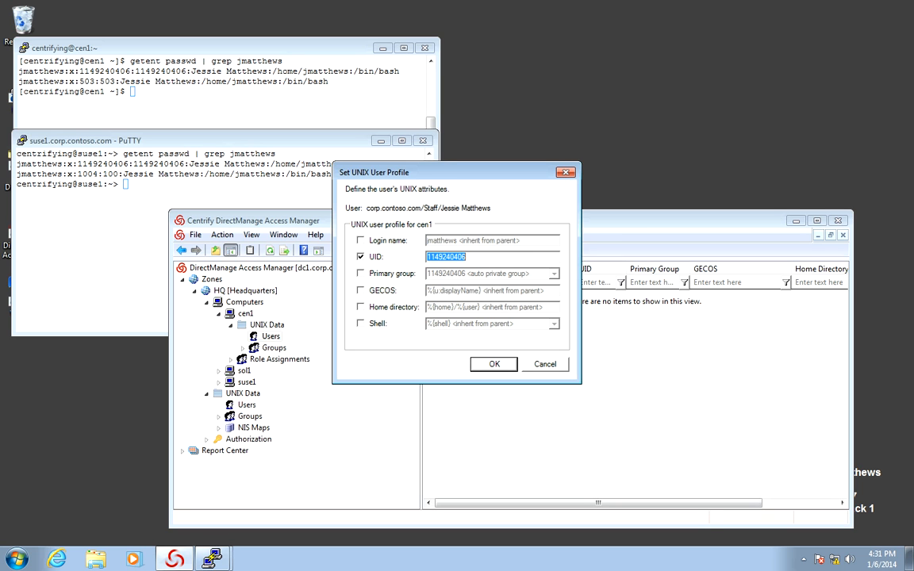
{"action": "type", "text": "503"}
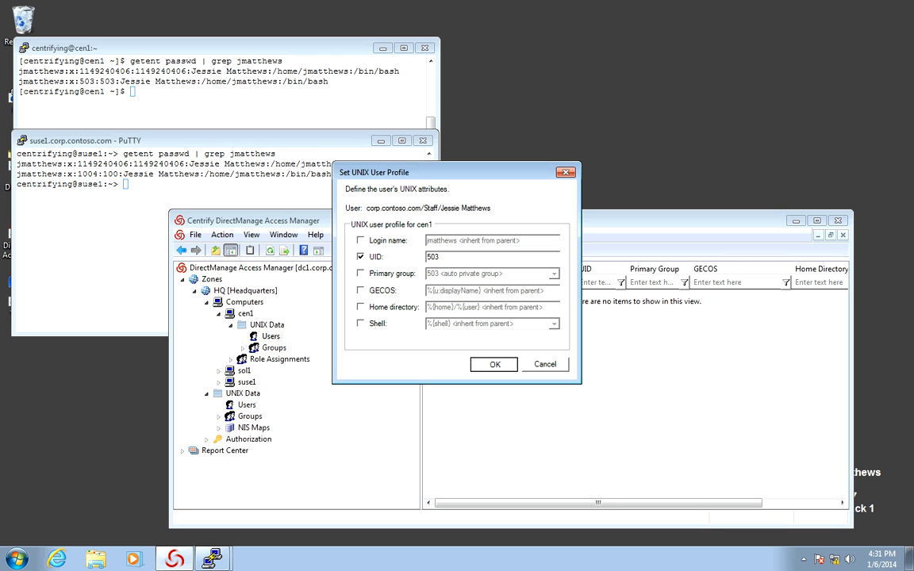
{"action": "key", "text": "Return"}
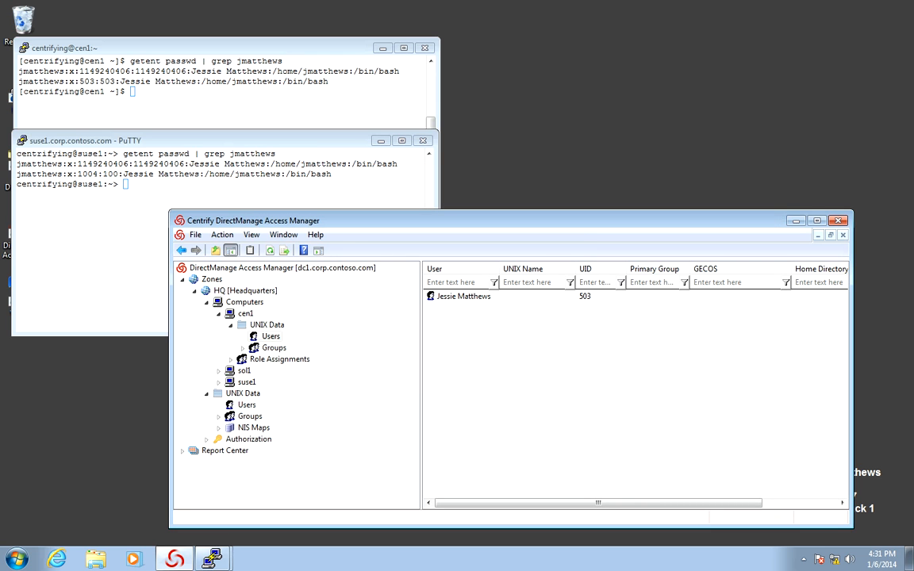
Open suse1's UNIX Data Users list and add the searched AD user to it
{"action": "left_click", "coordinate": [219, 382]}
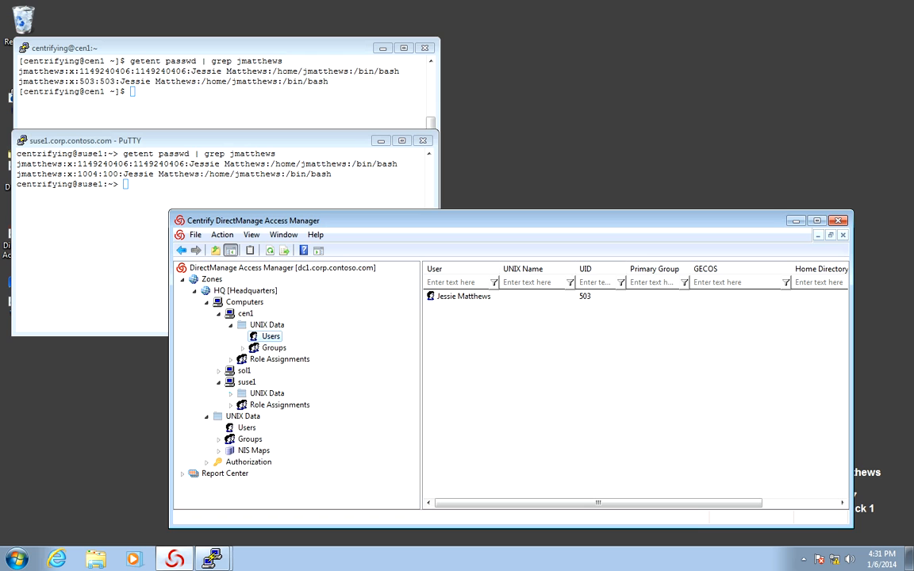
{"action": "left_click", "coordinate": [230, 393]}
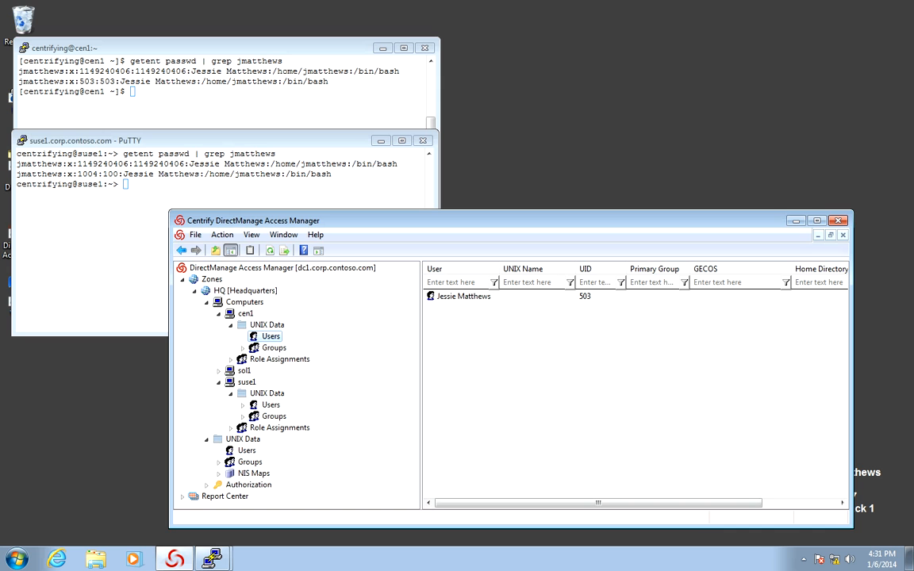
{"action": "left_click", "coordinate": [270, 404]}
{"action": "right_click", "coordinate": [467, 320]}
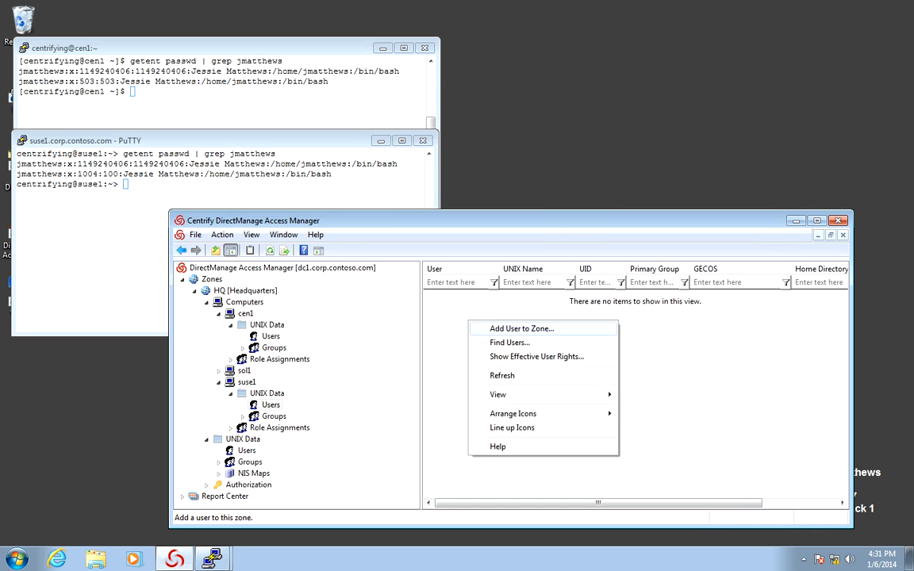
{"action": "left_click", "coordinate": [507, 328]}
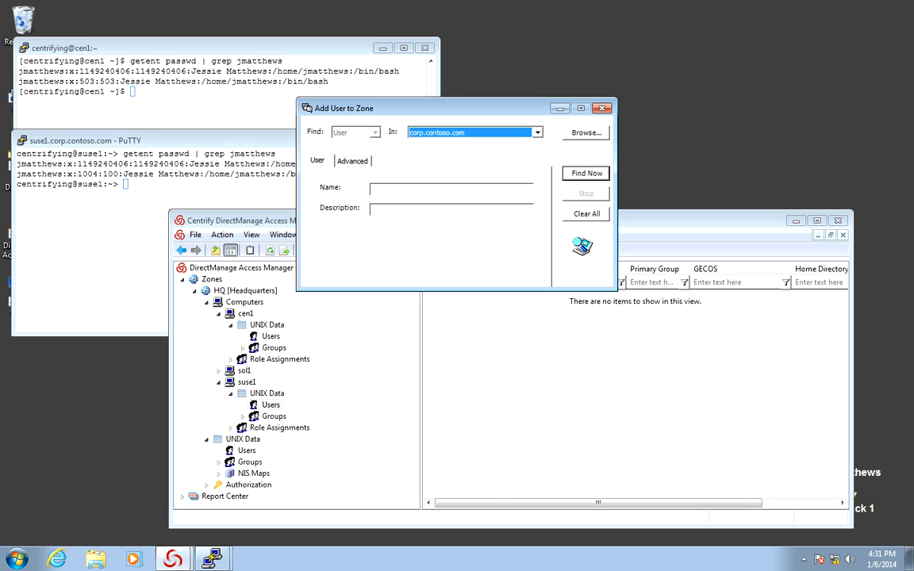
{"action": "left_click", "coordinate": [429, 189]}
{"action": "type", "text": "jessie"}
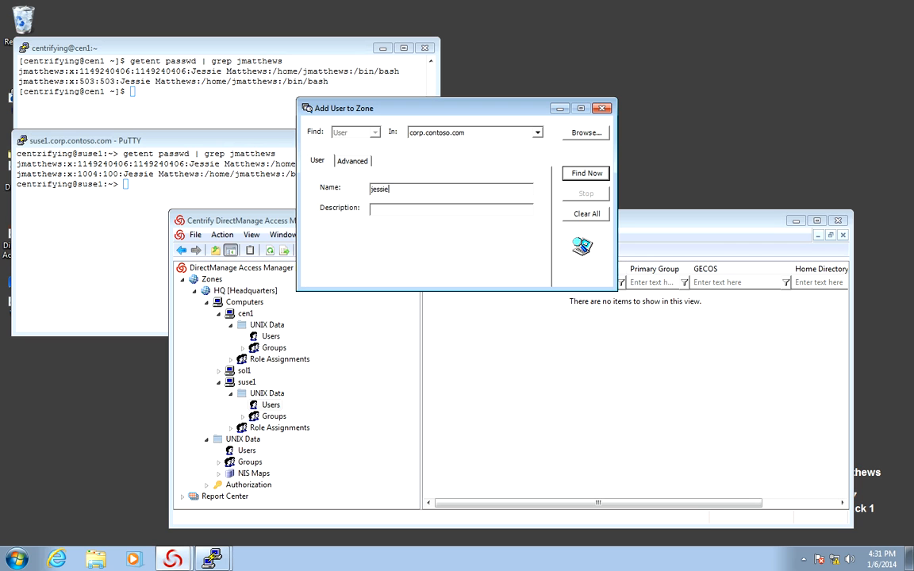
{"action": "key", "text": "Return"}
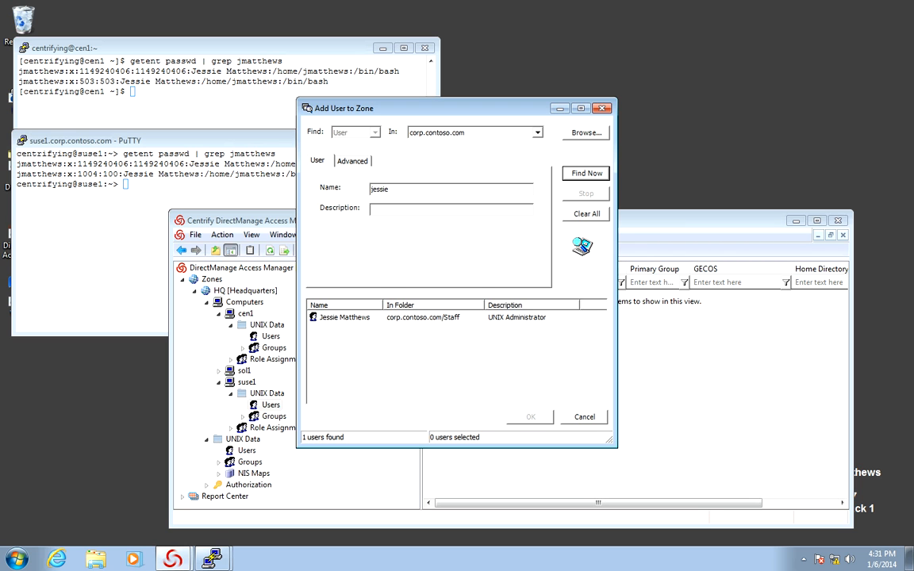
{"action": "double_click", "coordinate": [345, 318]}
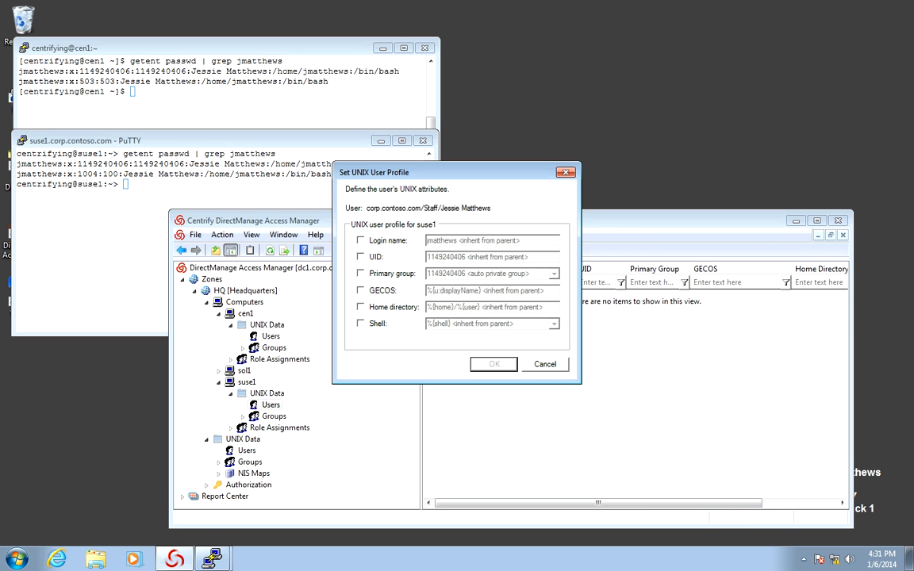
Override the user's UID to 1004 for suse1 and save the profile
{"action": "left_click", "coordinate": [360, 256]}
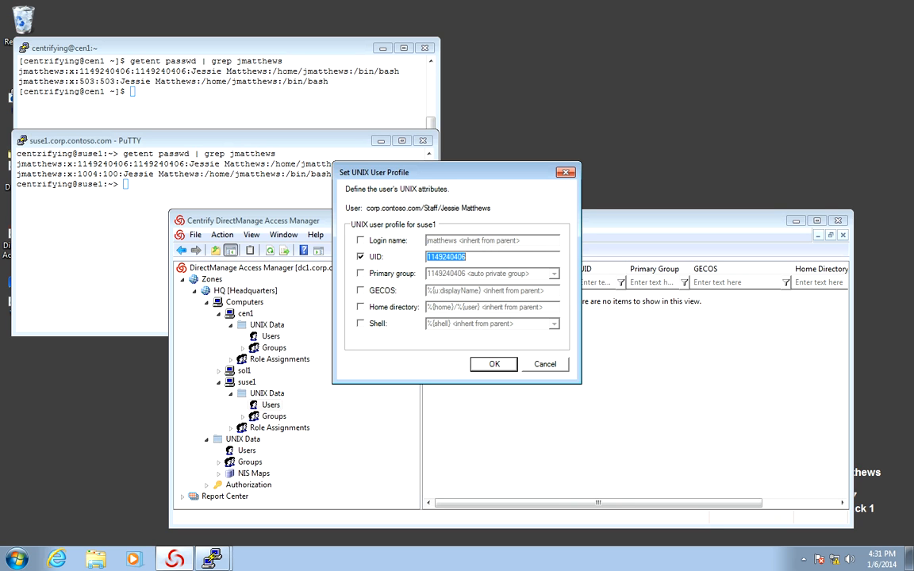
{"action": "type", "text": "1004"}
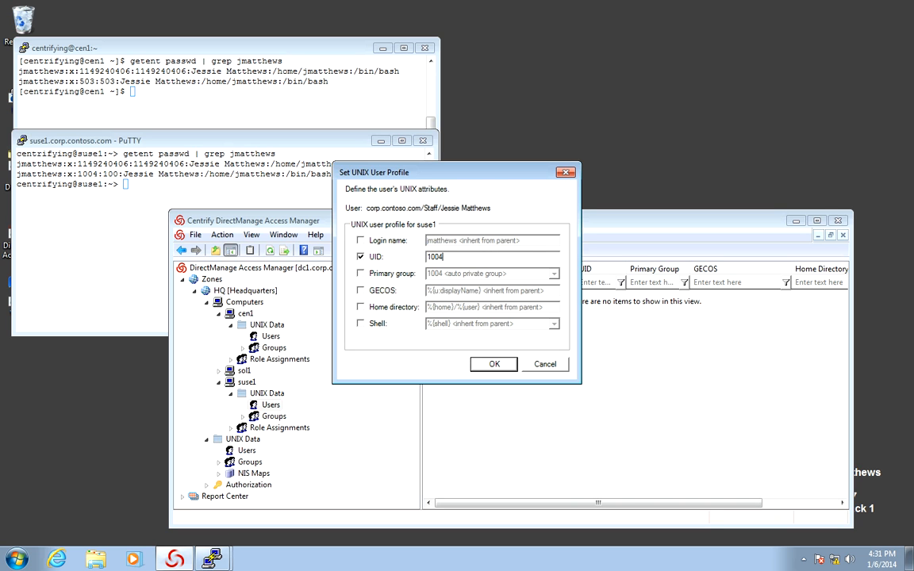
{"action": "key", "text": "Return"}
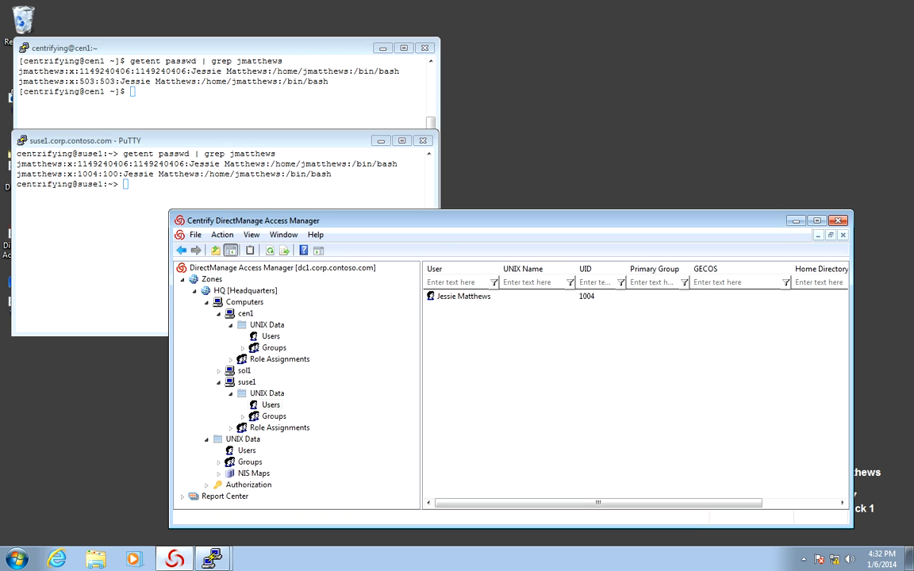
{"action": "key", "text": "alt+Tab"}
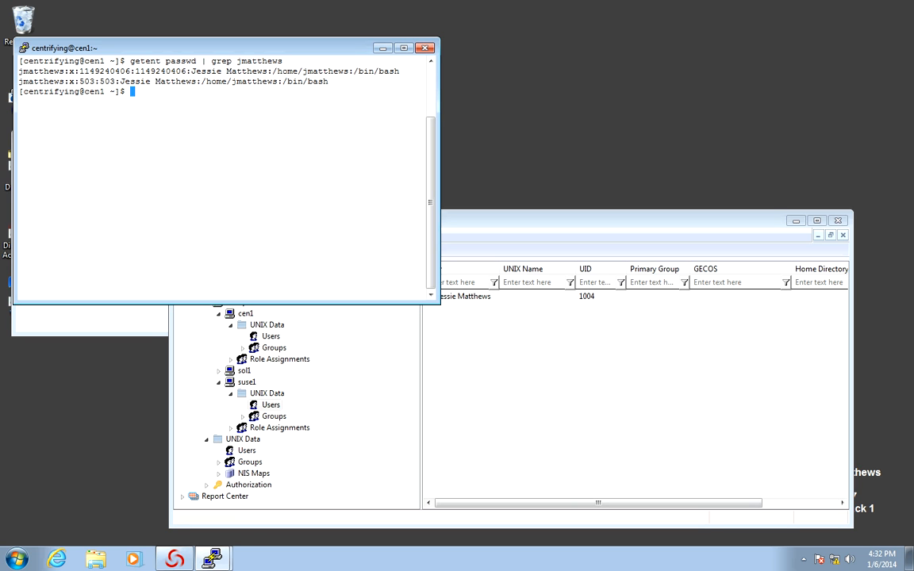
Clear the cen1 terminal and list AD users with adquery user
{"action": "type", "text": "clear"}
{"action": "key", "text": "Return"}
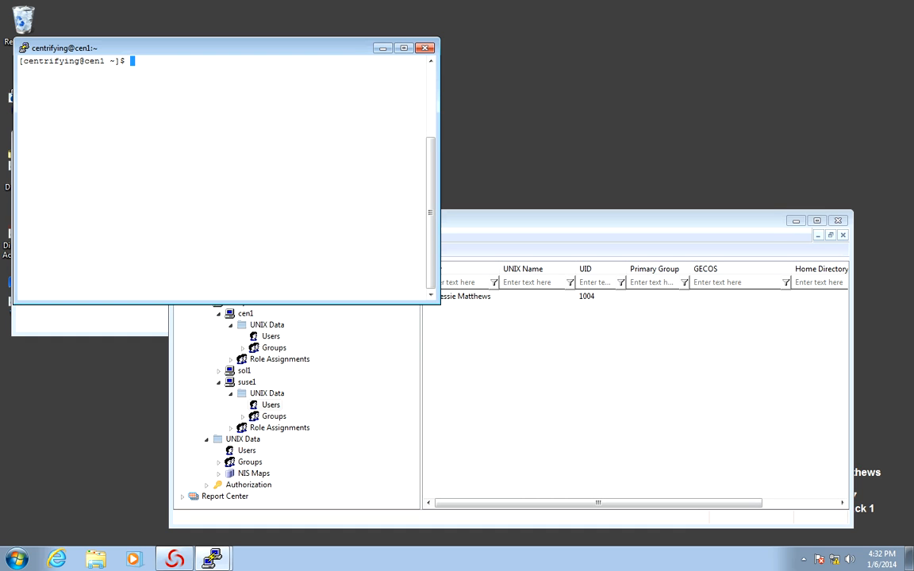
{"action": "type", "text": "adquery user"}
{"action": "key", "text": "Return"}
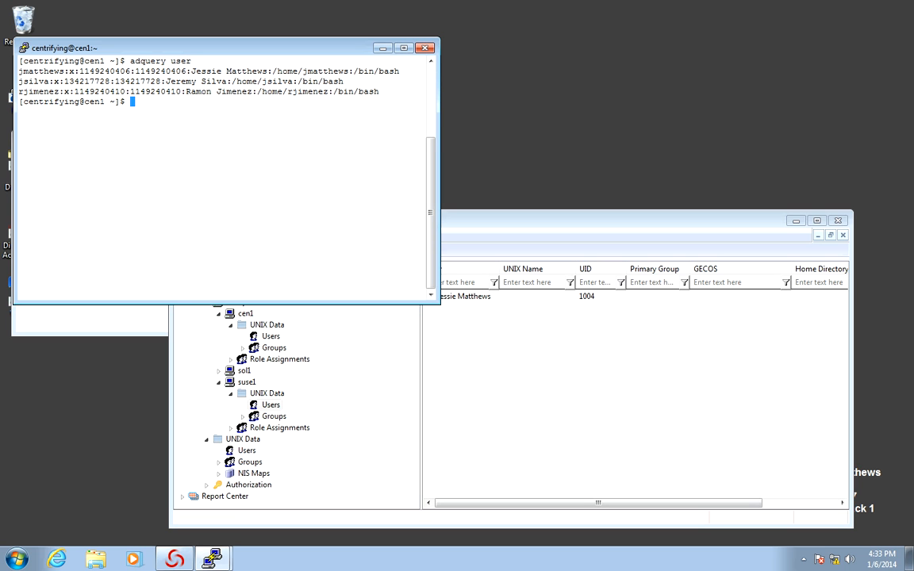
Restart the centrifydc service with sudo and flush the caches with sudo adflush
{"action": "type", "text": "sudo service centrifyd"}
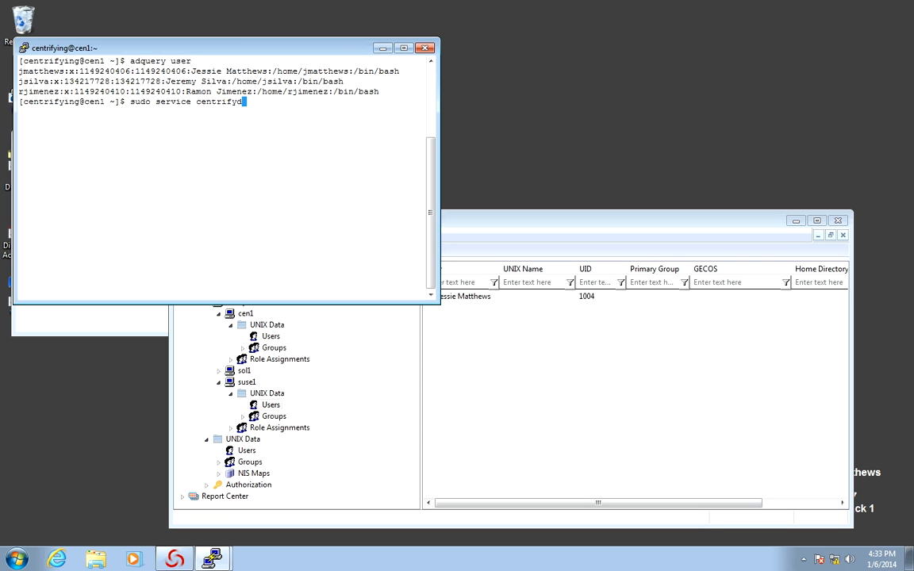
{"action": "type", "text": "c restart"}
{"action": "key", "text": "Return"}
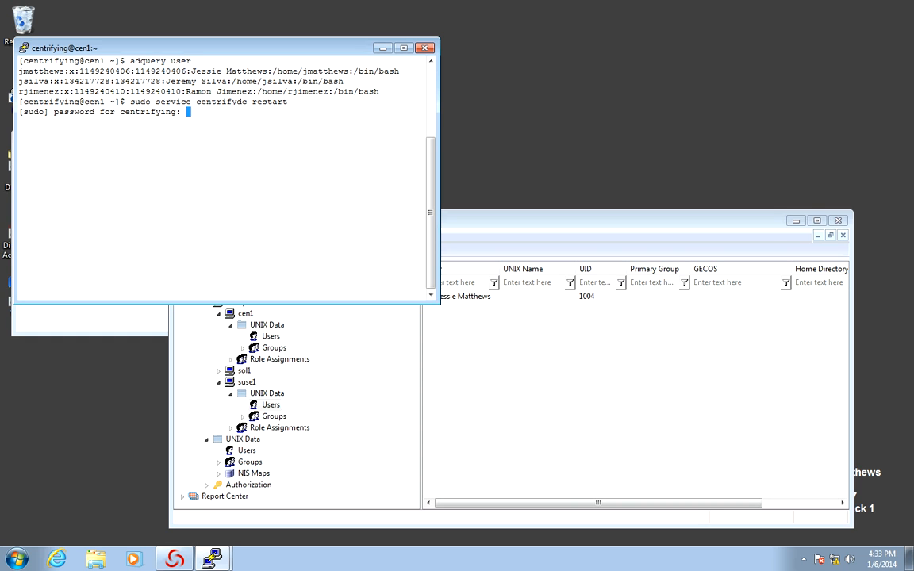
{"action": "key", "text": "Return"}
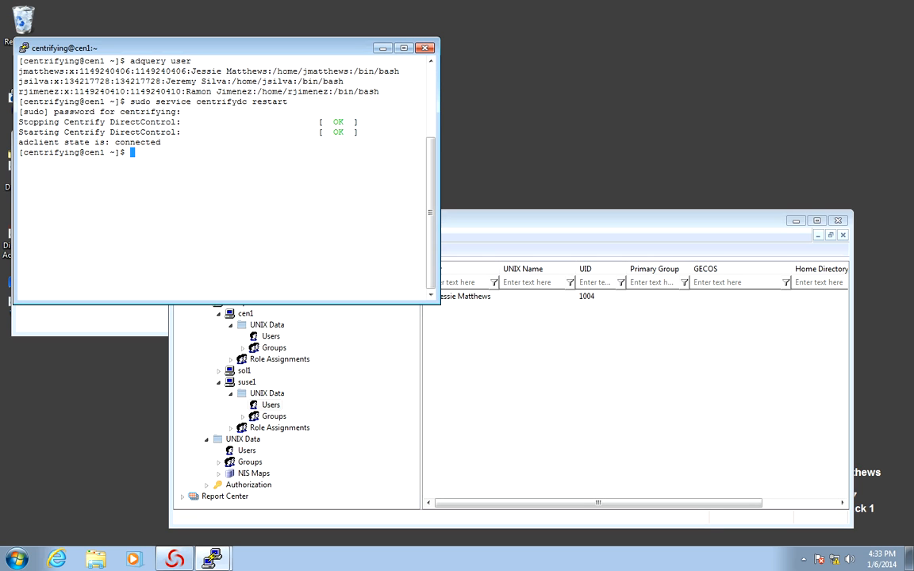
{"action": "type", "text": "sudo adflush"}
{"action": "key", "text": "Return"}
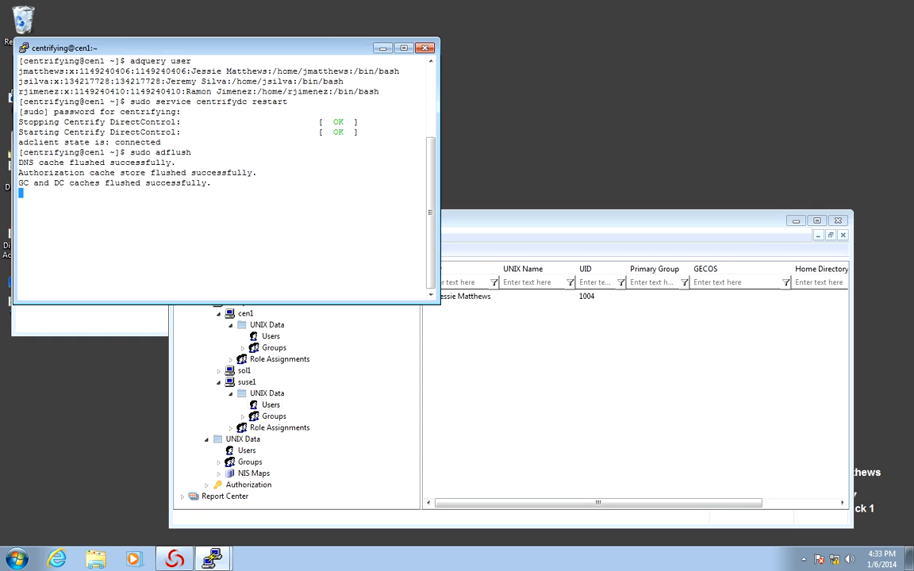
Re-run adquery user to confirm the overridden user now shows UID 503
{"action": "key", "text": "ctrl+l"}
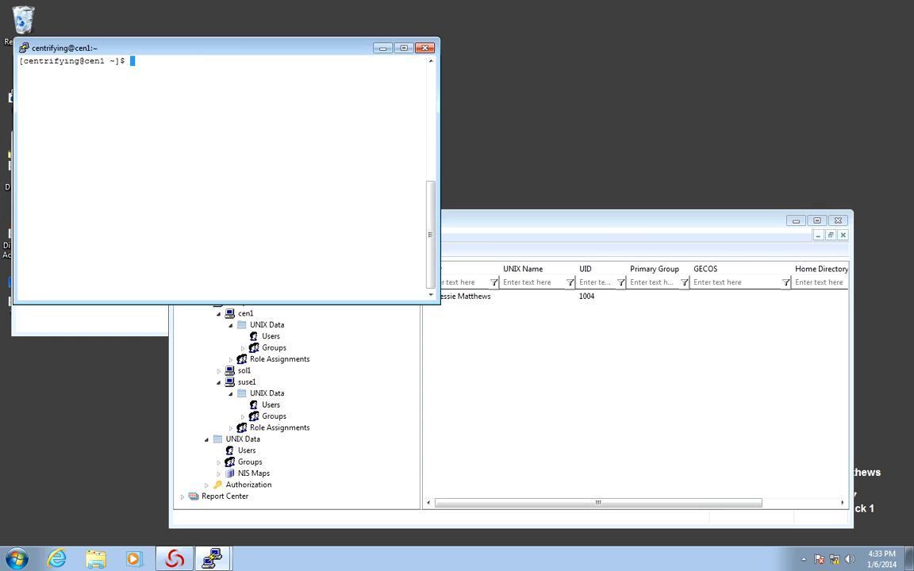
{"action": "type", "text": "adquery user"}
{"action": "key", "text": "Return"}
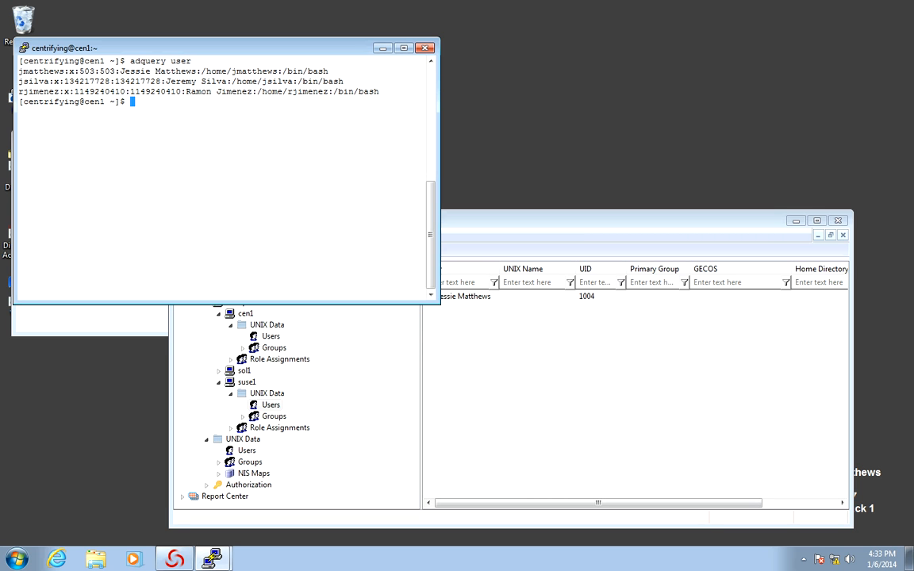
{"action": "left_click", "coordinate": [24, 48]}
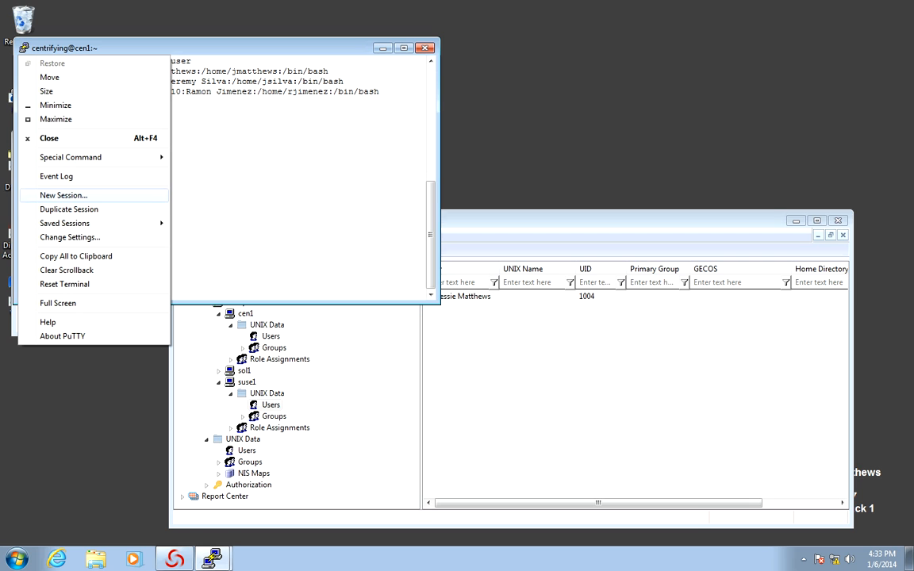
Duplicate the PuTTY session and log into cen1 as the AD user
{"action": "left_click", "coordinate": [69, 209]}
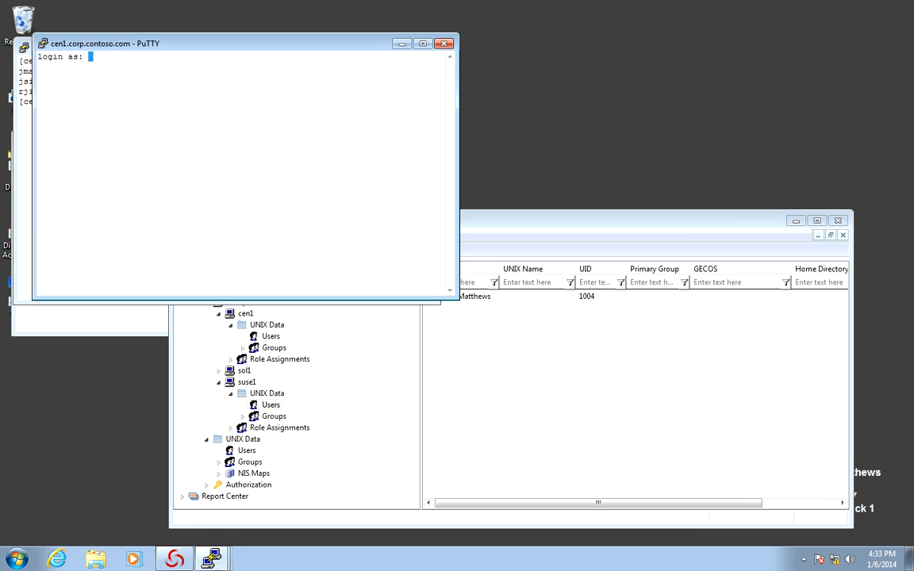
{"action": "key", "text": "Return"}
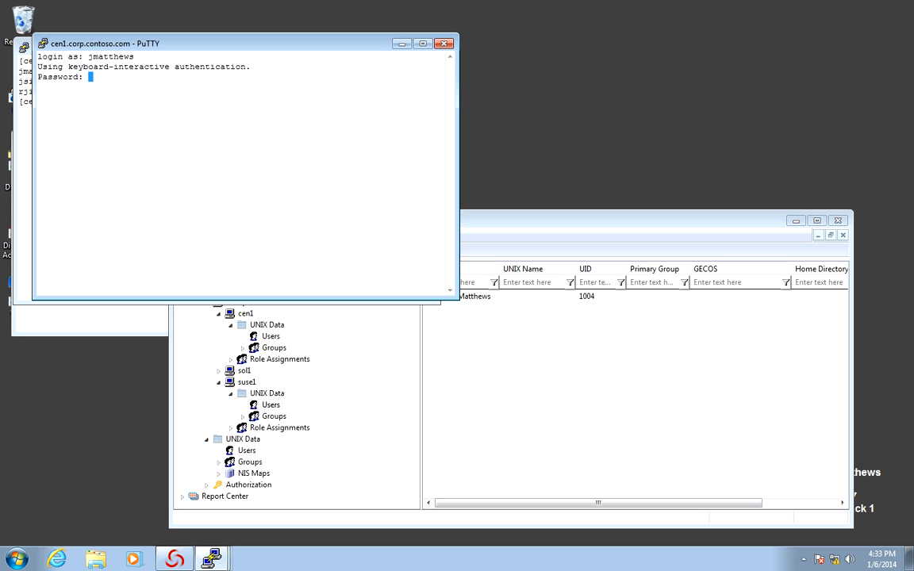
{"action": "key", "text": "Return"}
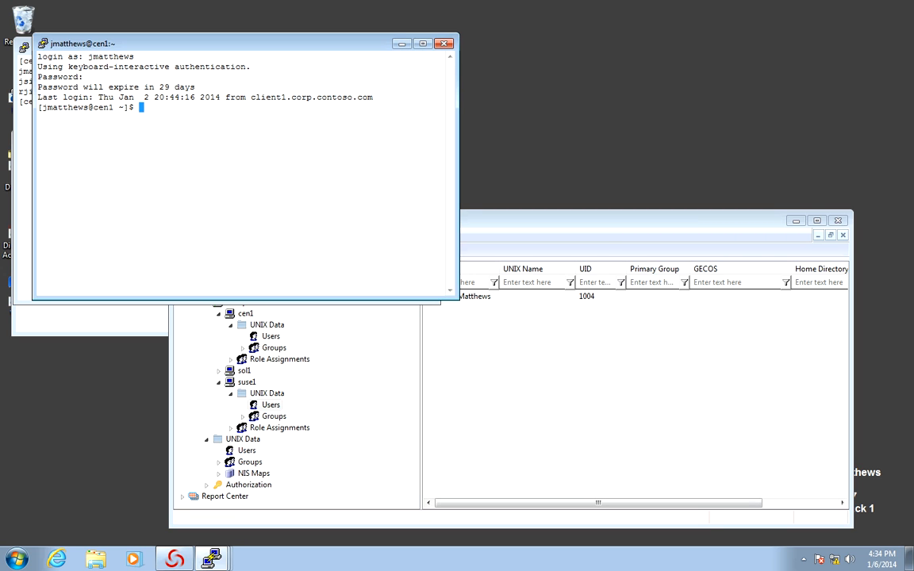
Check the home directory with pwd and the user's UID 503 with id
{"action": "type", "text": "pwd"}
{"action": "key", "text": "Return"}
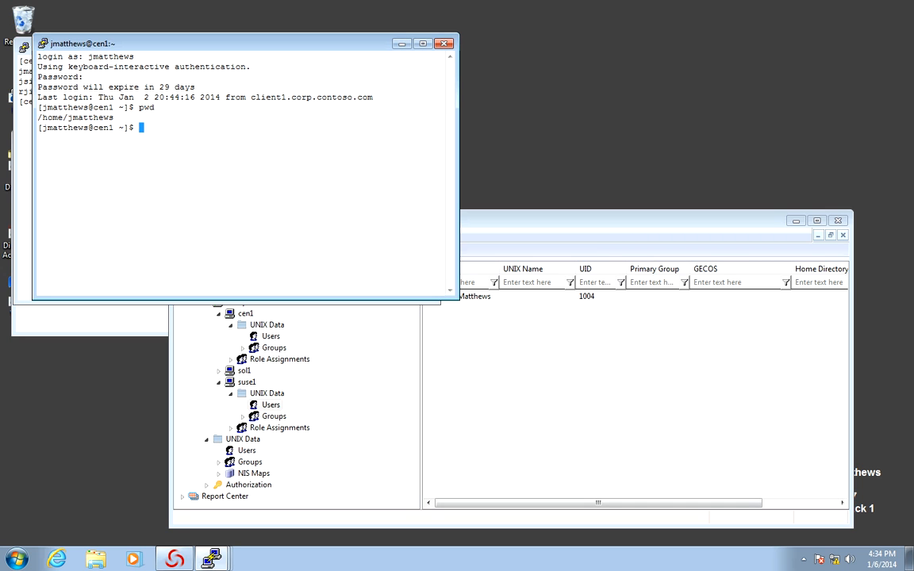
{"action": "type", "text": "id"}
{"action": "key", "text": "Return"}
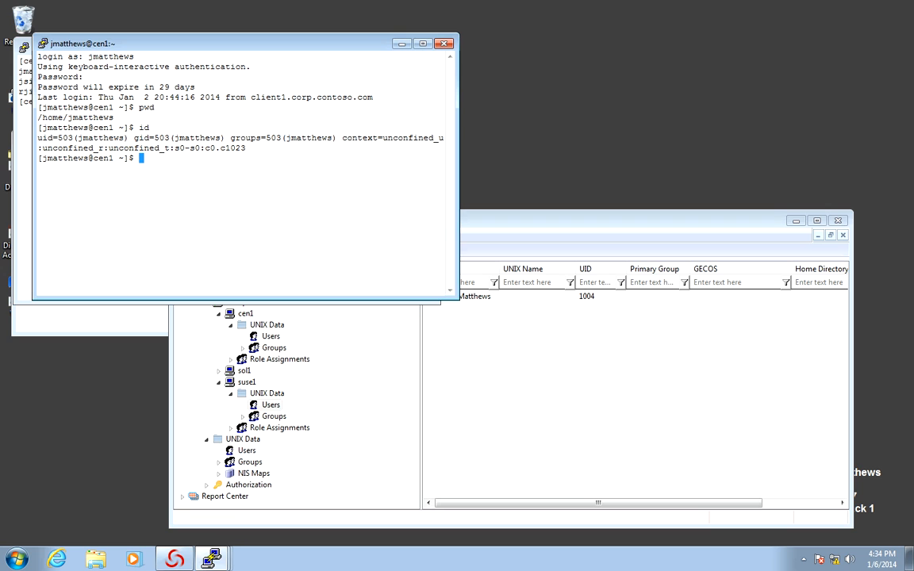
Clear the screen and grep /etc/passwd for the user's local entry
{"action": "type", "text": "c"}
{"action": "type", "text": "lear"}
{"action": "key", "text": "Return"}
{"action": "type", "text": "cat /et"}
{"action": "type", "text": "c/pas"}
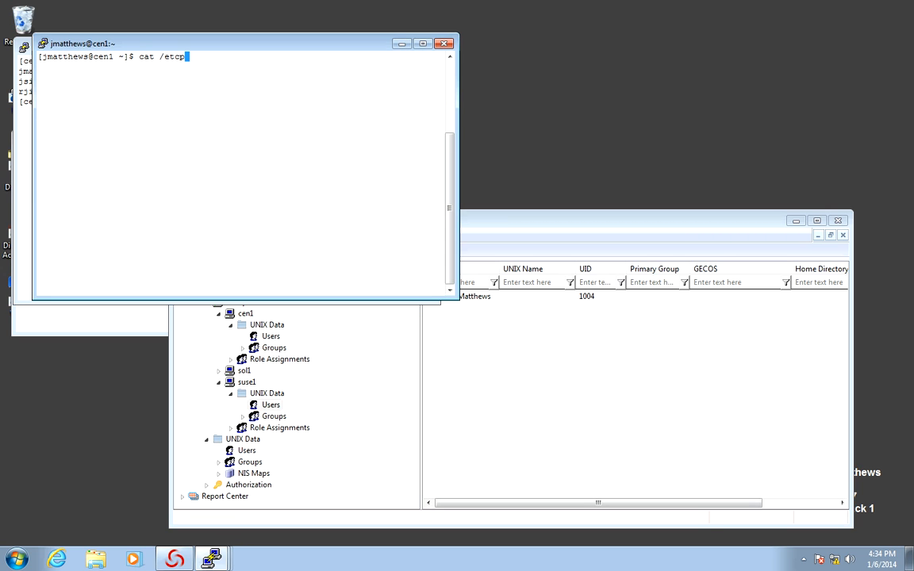
{"action": "type", "text": "swd | grep"}
{"action": "key", "text": "Return"}
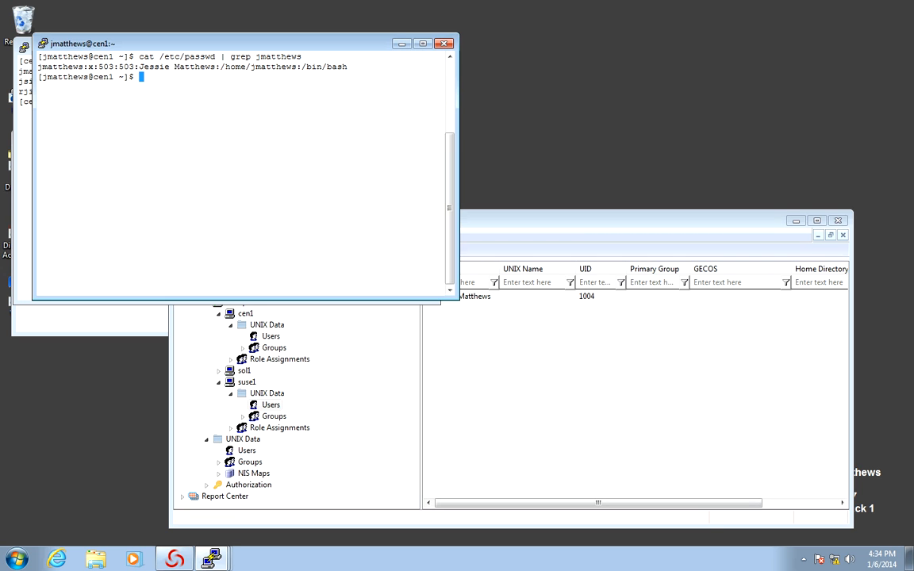
Clear the screen and grep getent passwd output for the user, showing both entries
{"action": "type", "text": "clear"}
{"action": "key", "text": "Return"}
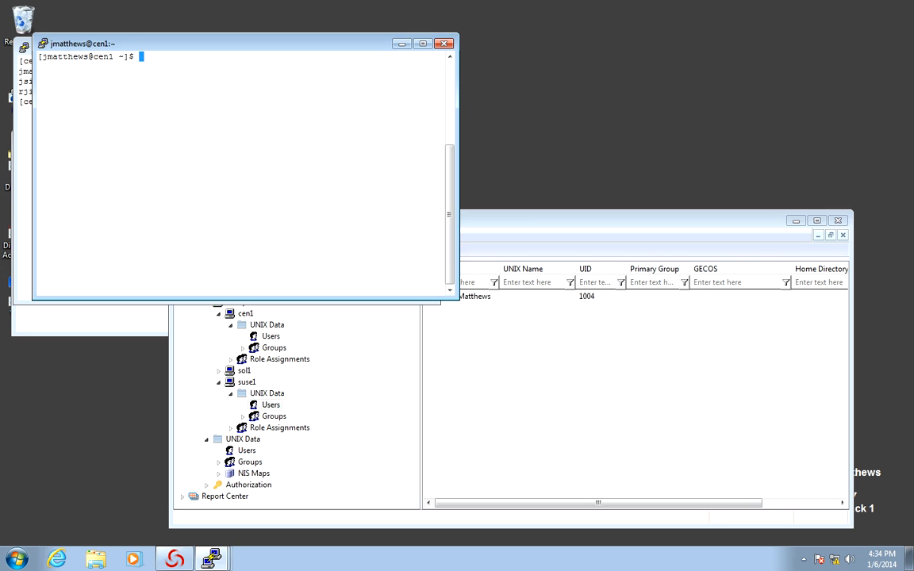
{"action": "type", "text": "getent pa"}
{"action": "type", "text": "sswe"}
{"action": "type", "text": " | gre"}
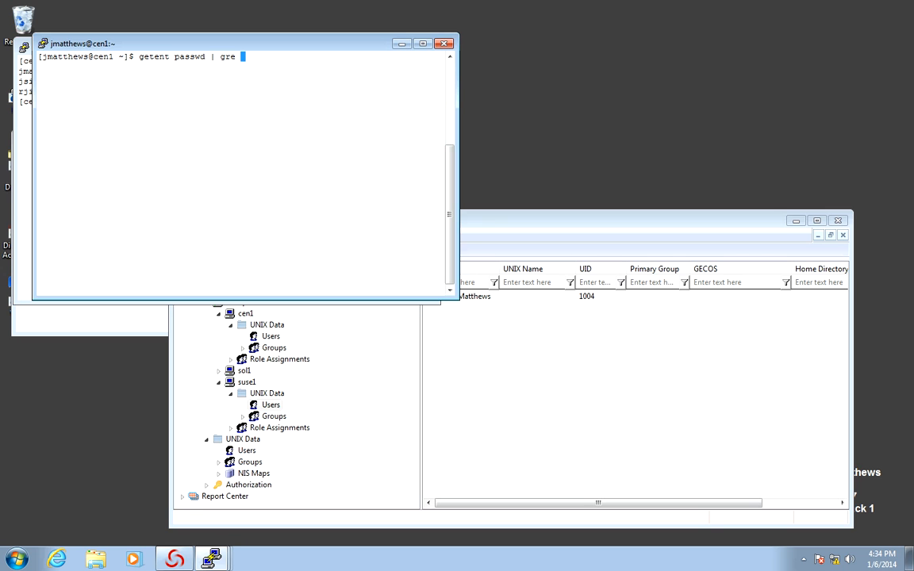
{"action": "key", "text": "BackSpace"}
{"action": "key", "text": "Return"}
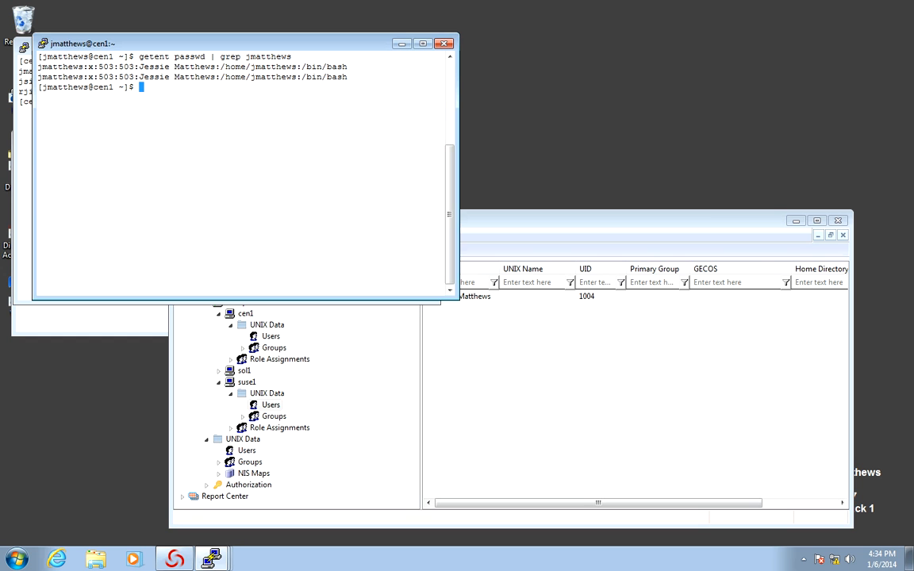
{"action": "type", "text": "c"}
{"action": "key", "text": "BackSpace"}
Clear the screen and try running adrmlocal directly
{"action": "type", "text": "clear"}
{"action": "key", "text": "Return"}
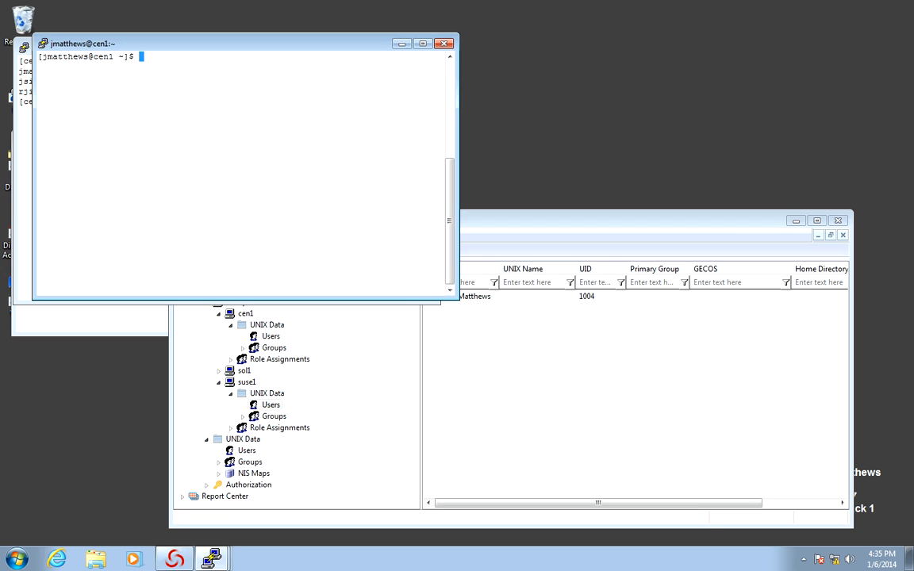
{"action": "type", "text": "adrmlocal"}
{"action": "key", "text": "Return"}
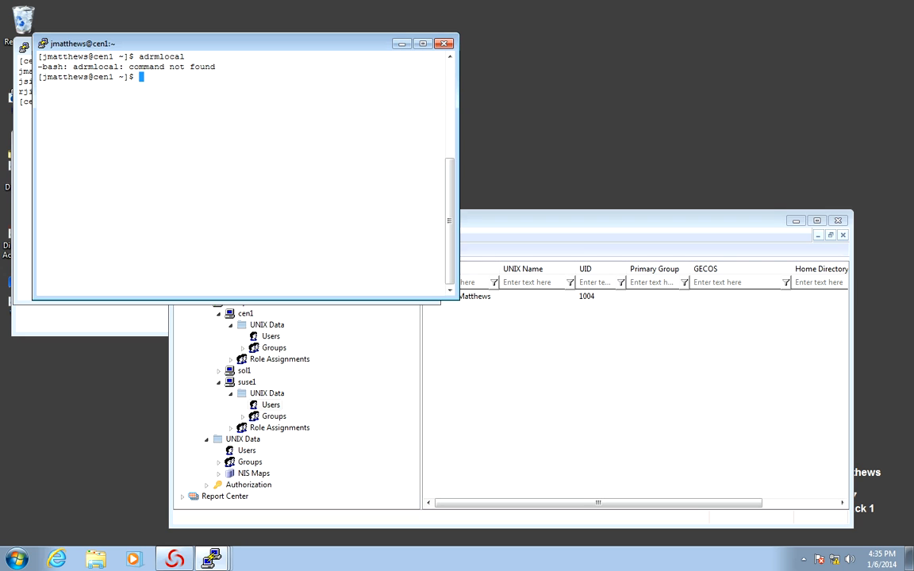
Run dzdo /usr/share/centrifydc/bin/adrmlocal from its full path
{"action": "type", "text": "clear"}
{"action": "key", "text": "Return"}
{"action": "type", "text": "dzd"}
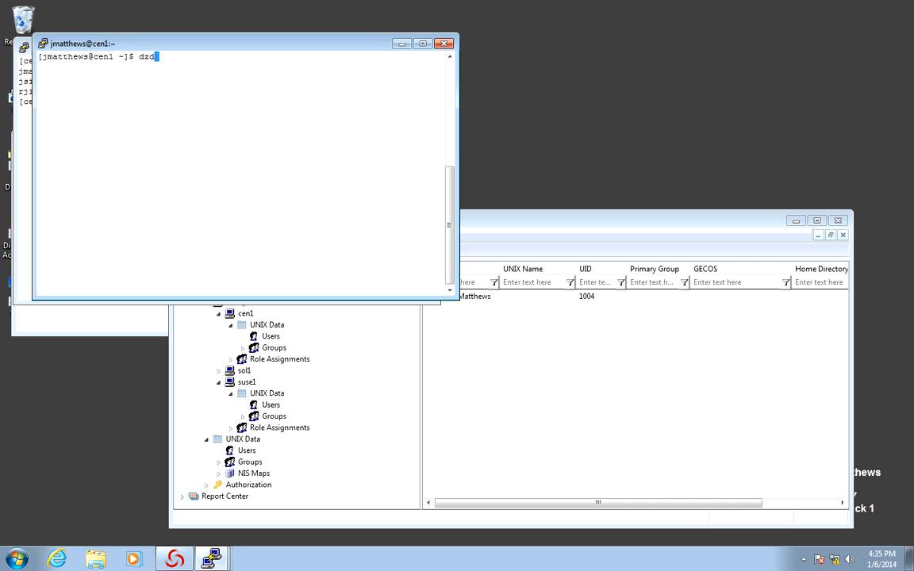
{"action": "type", "text": "o /usr/share/c"}
{"action": "key", "text": "Tab"}
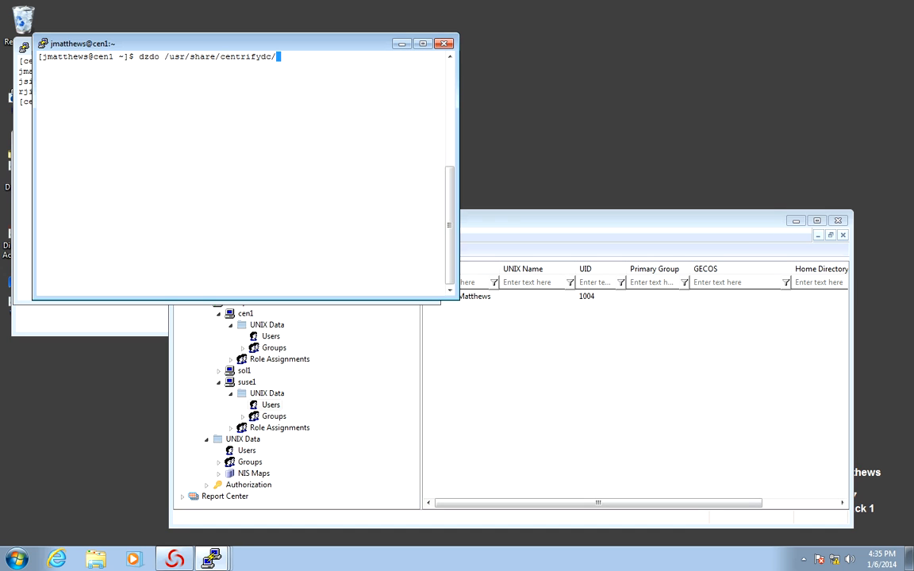
{"action": "type", "text": "bin/adrmlocal"}
{"action": "key", "text": "Return"}
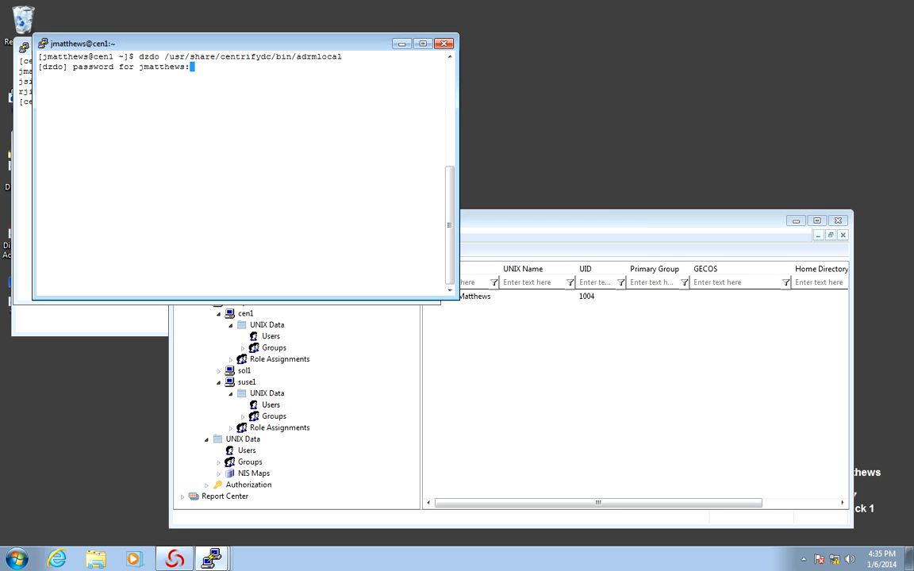
Enter the dzdo password and review the report: 3 local users, 2 local groups duplicated, 0 deleted
{"action": "key", "text": "Return"}
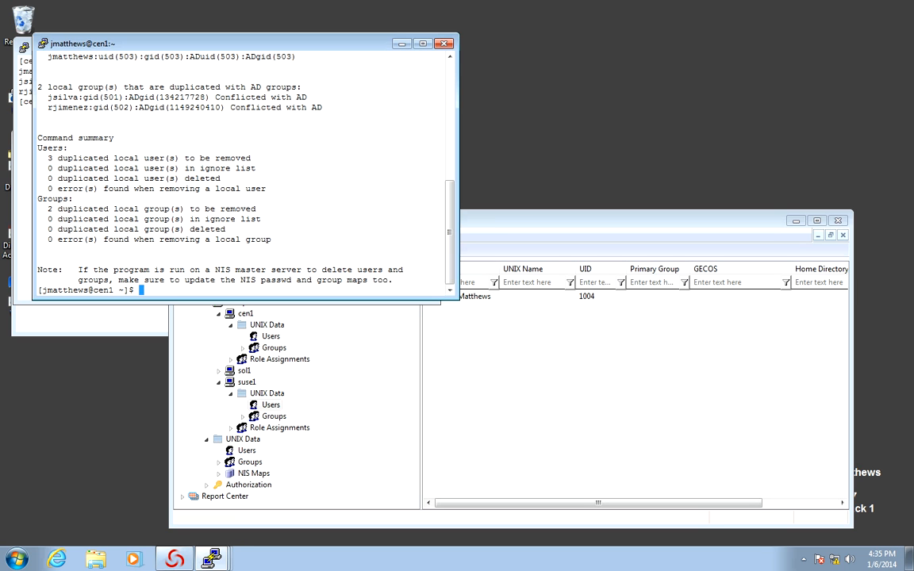
{"action": "scroll", "coordinate": [242, 171], "scroll_direction": "up", "scroll_amount": 4}
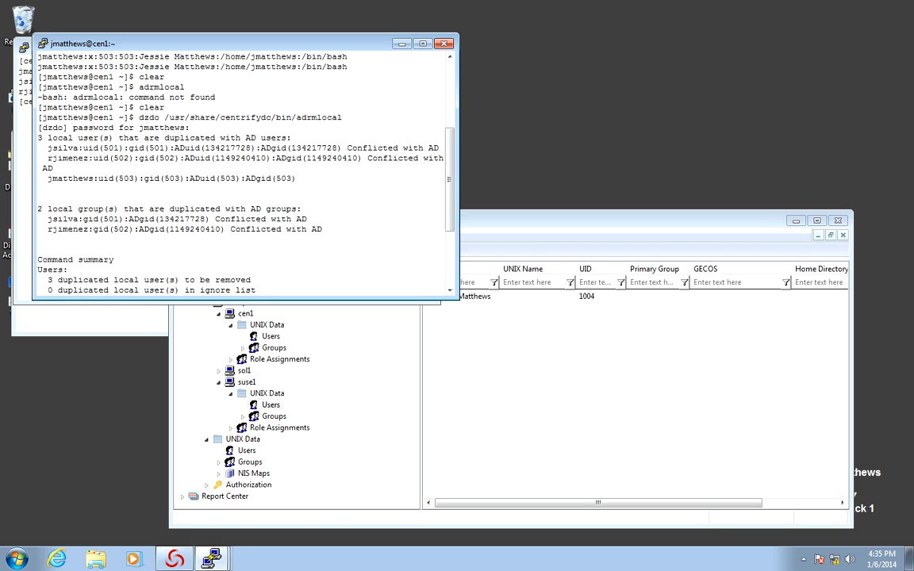
{"action": "scroll", "coordinate": [242, 170], "scroll_direction": "down", "scroll_amount": 4}
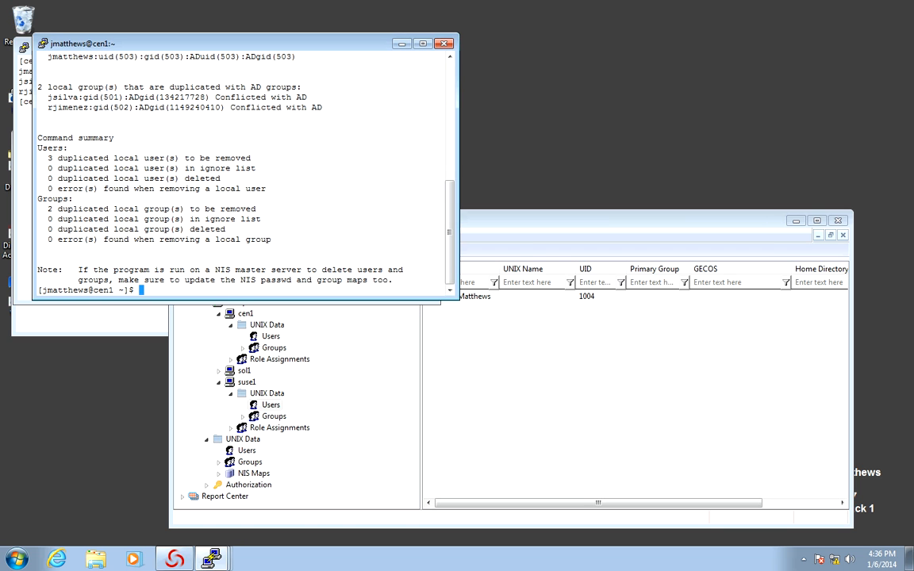